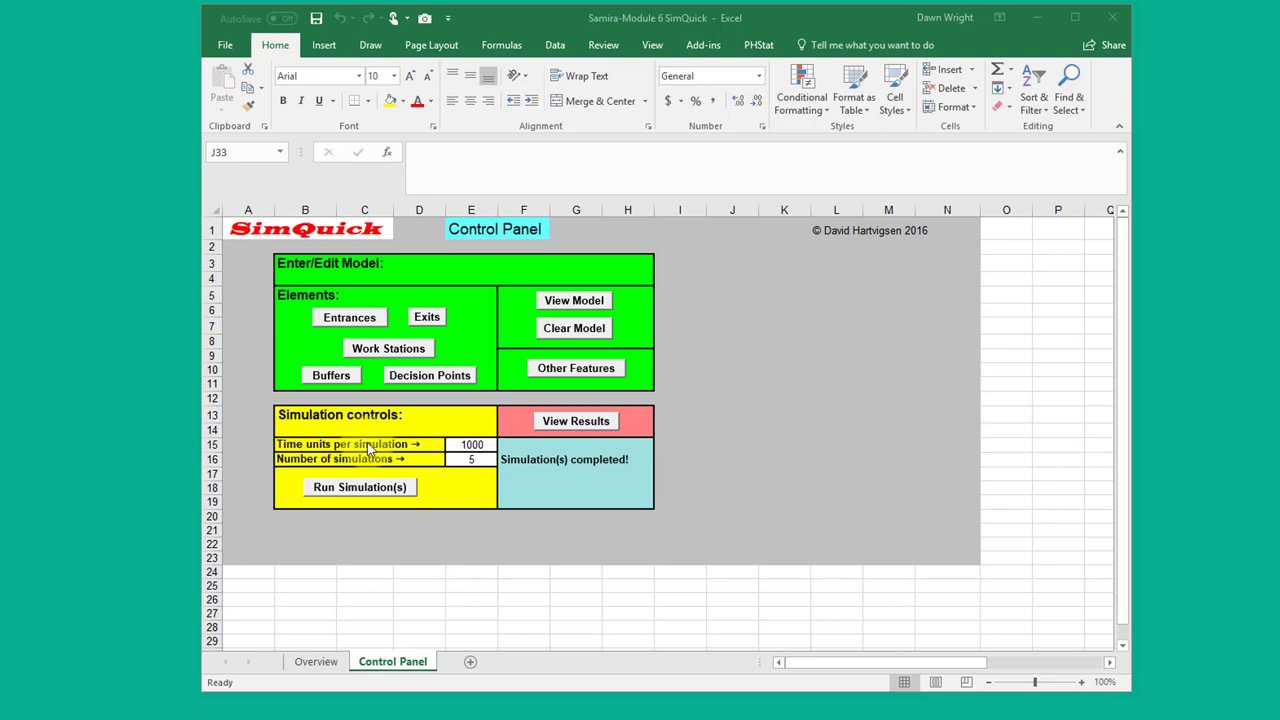
# Open the Entrances sheet and examine the available output destinations for the Kiosk entrance
pyautogui.click(349, 318)
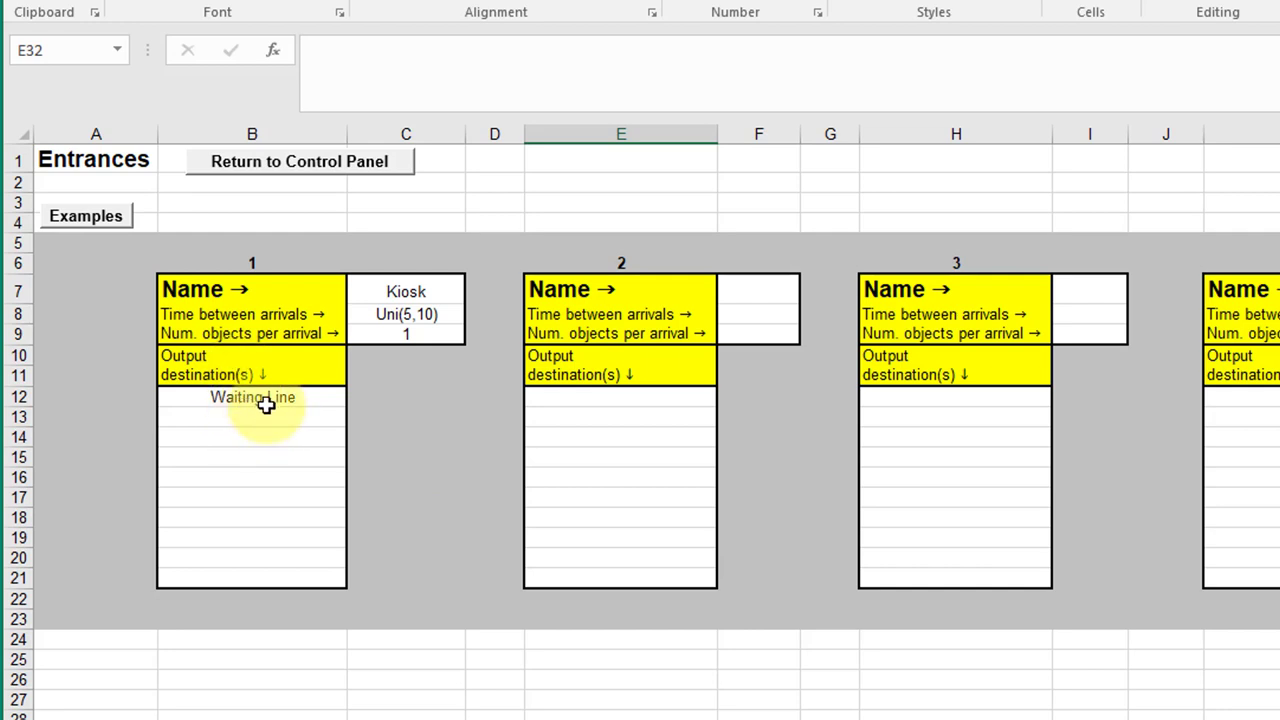
pyautogui.click(334, 397)
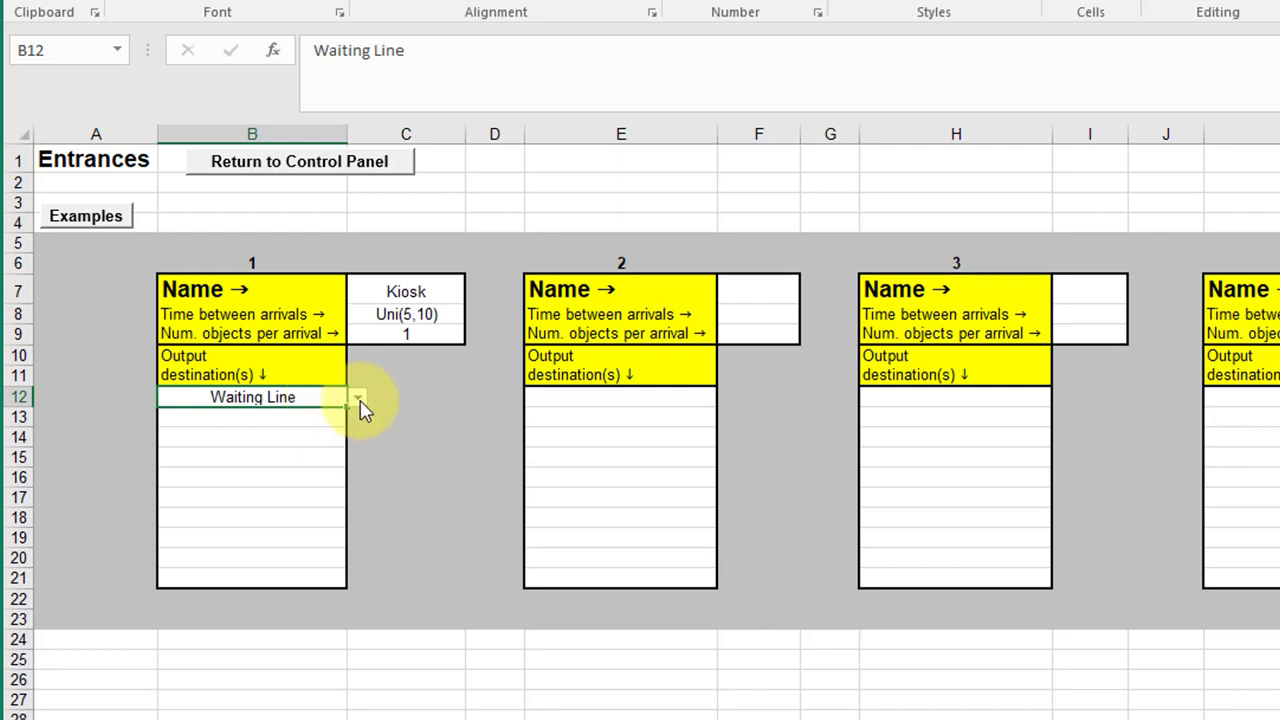
pyautogui.click(358, 400)
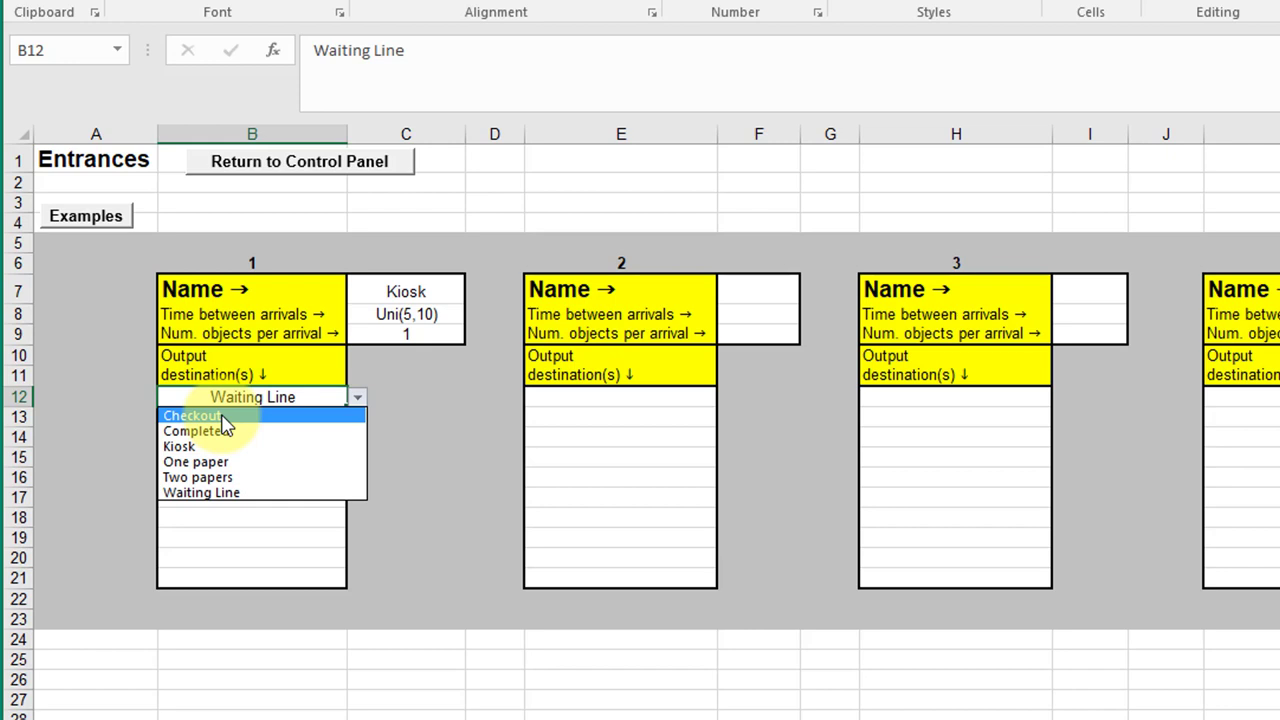
pyautogui.click(429, 425)
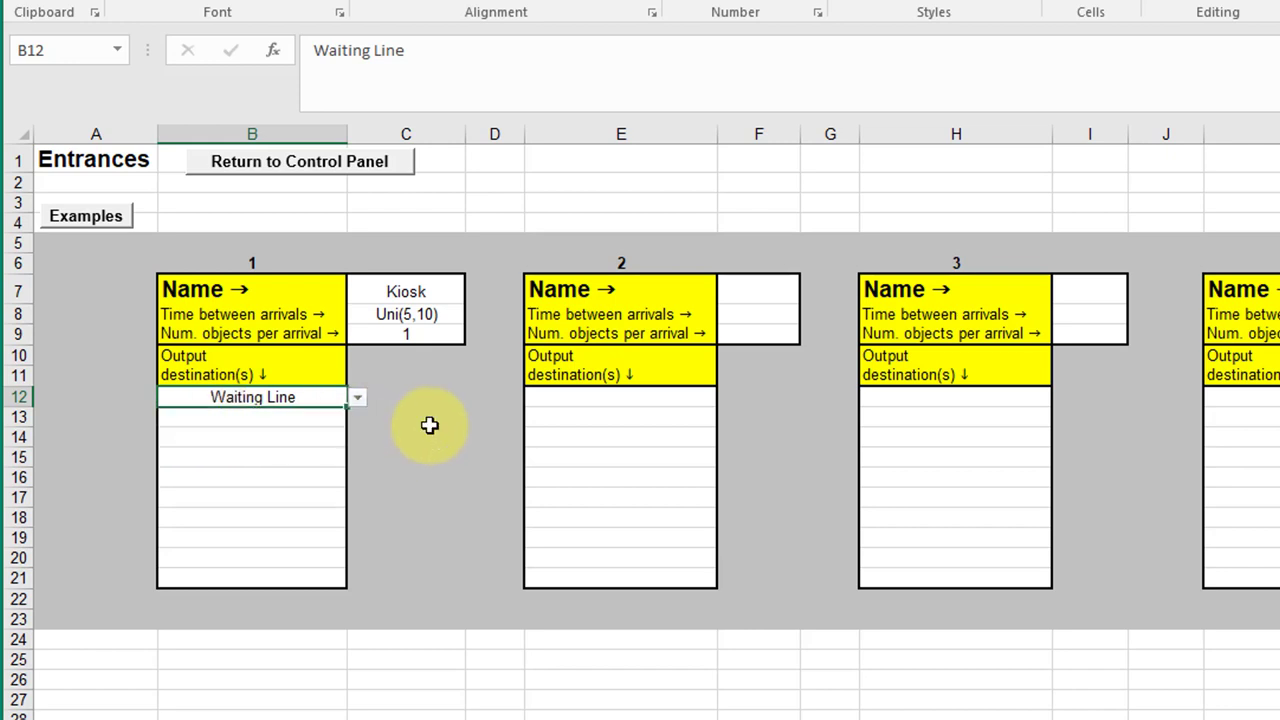
# Name the second entrance E2
pyautogui.click(746, 297)
pyautogui.write('E2')
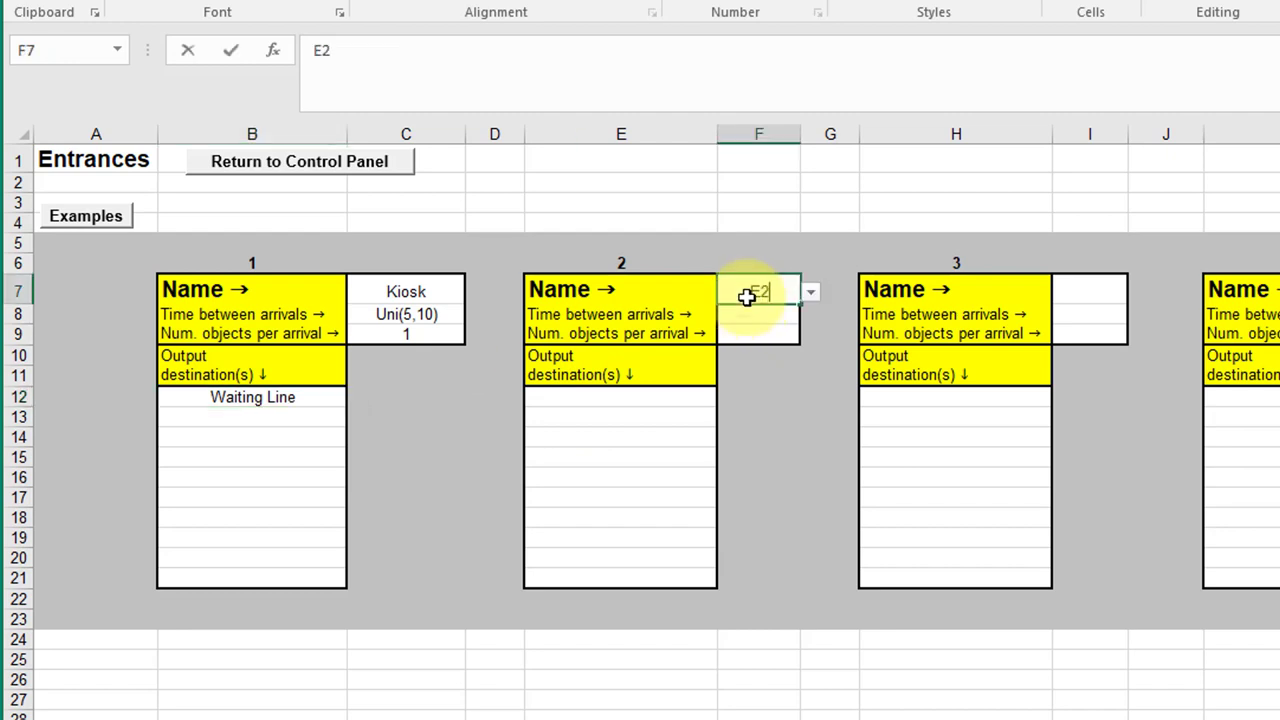
pyautogui.click(762, 484)
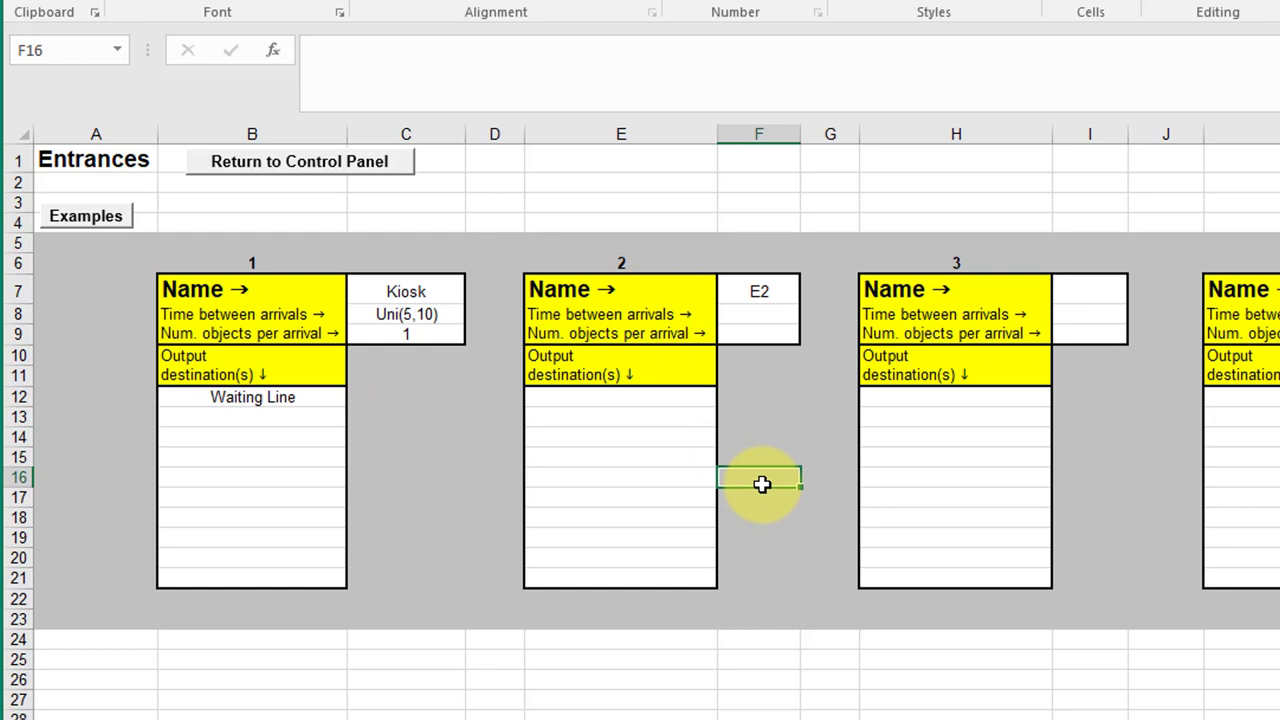
# Check the Kiosk entrance's output destination choices again for the added element name, keeping Waiting Line selected
pyautogui.click(320, 398)
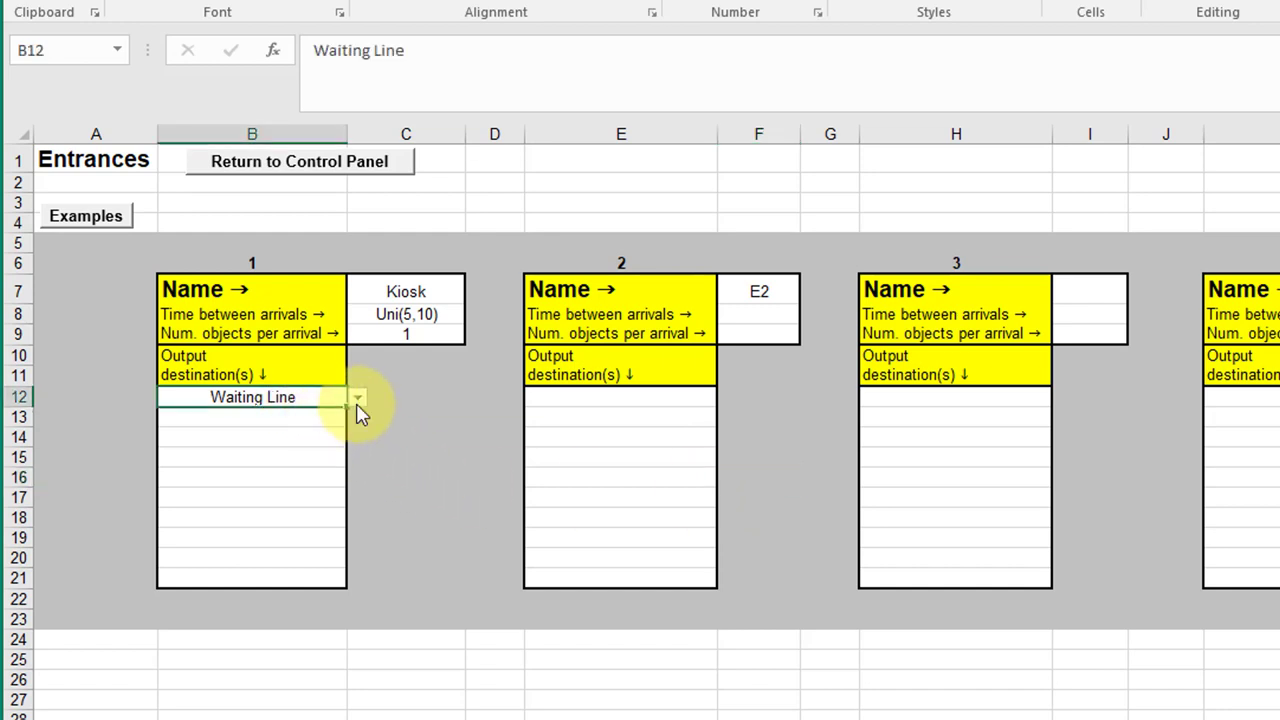
pyautogui.click(357, 399)
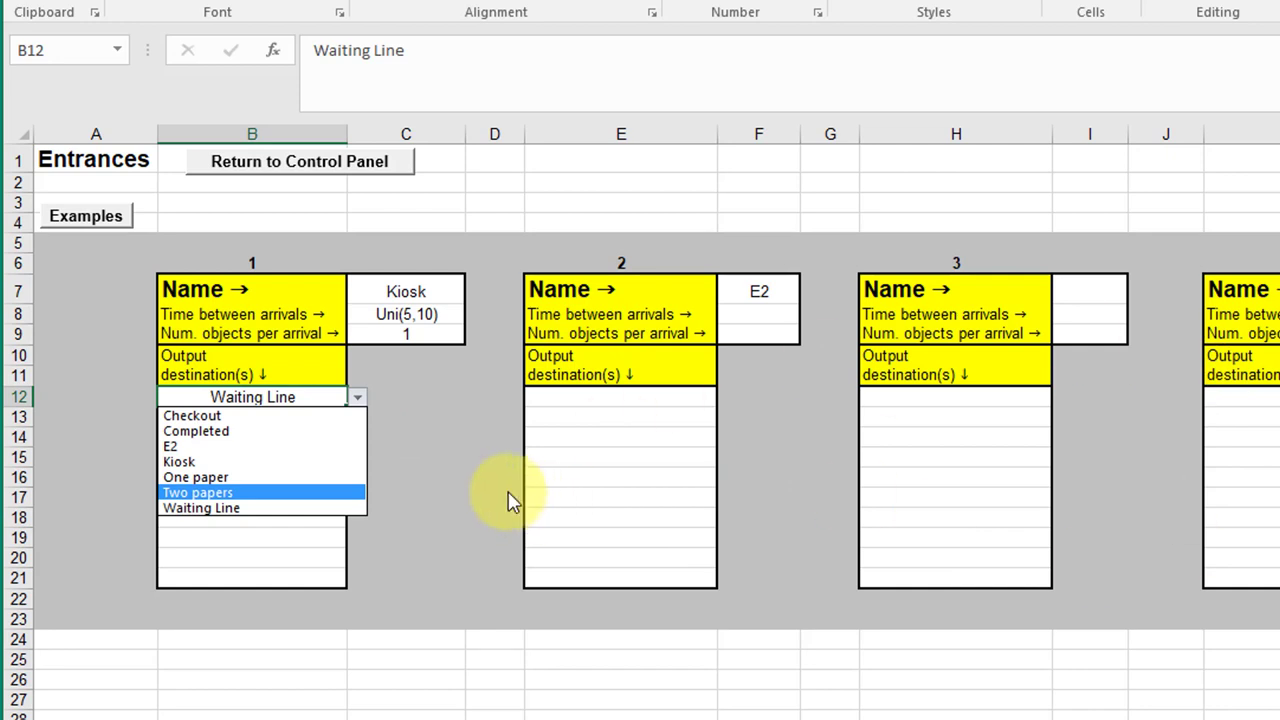
pyautogui.press('Escape')
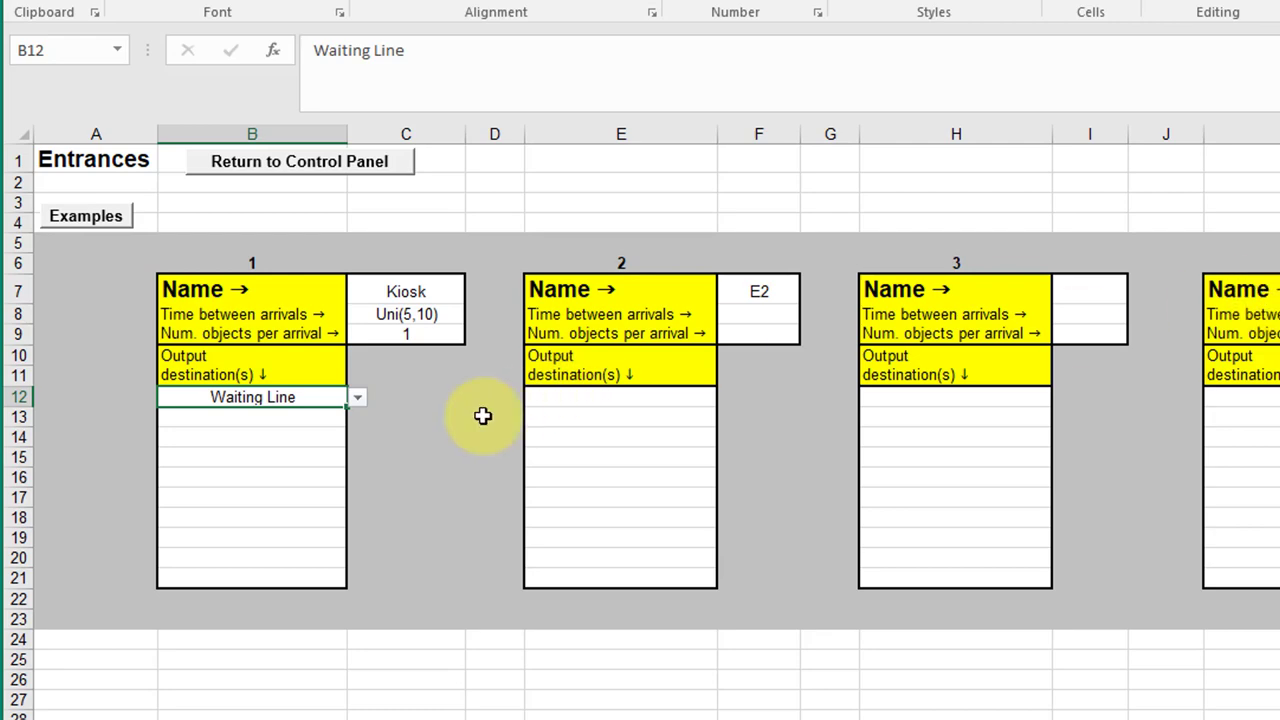
pyautogui.click(357, 397)
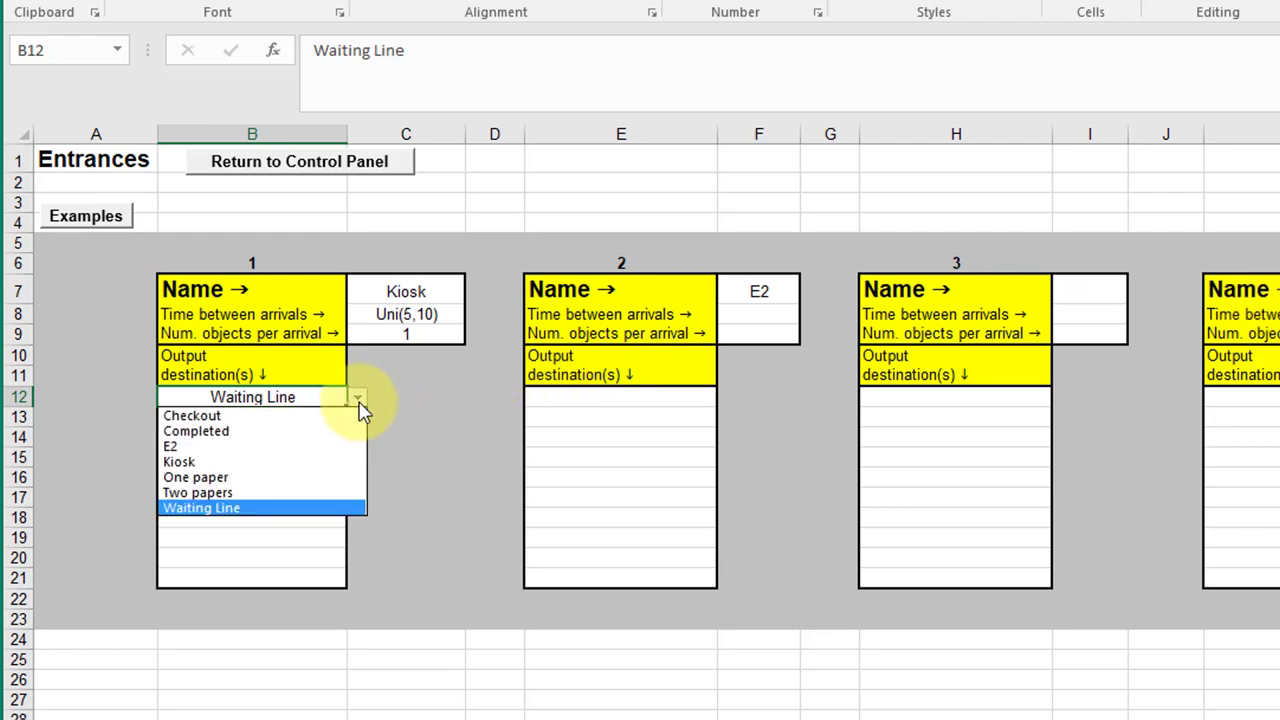
pyautogui.click(364, 411)
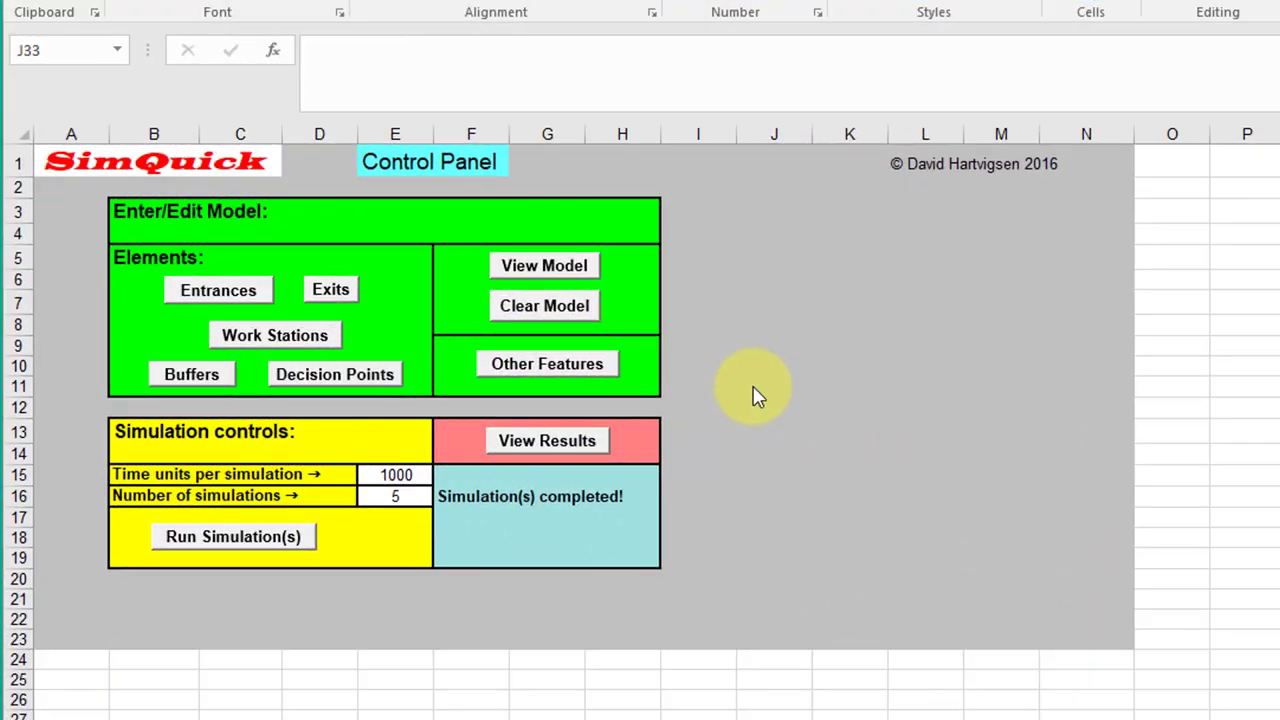
# View the Exits sheet and return to the Control Panel
pyautogui.click(341, 298)
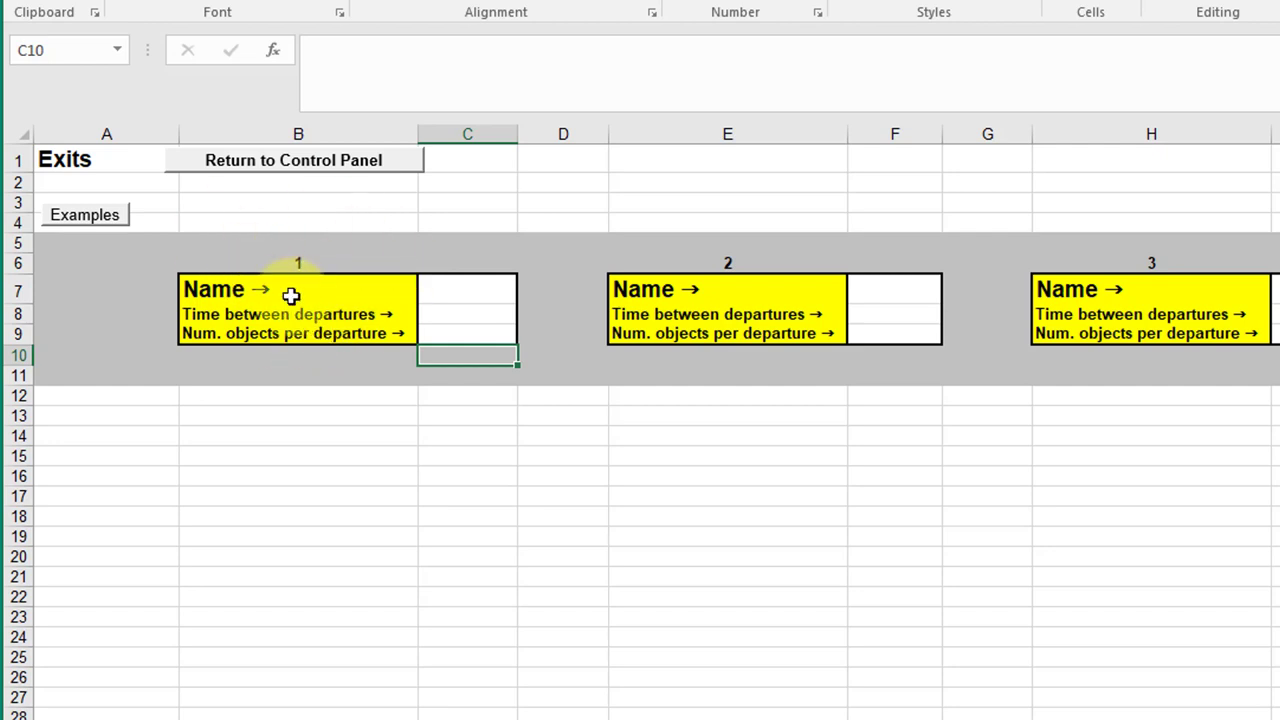
pyautogui.click(298, 163)
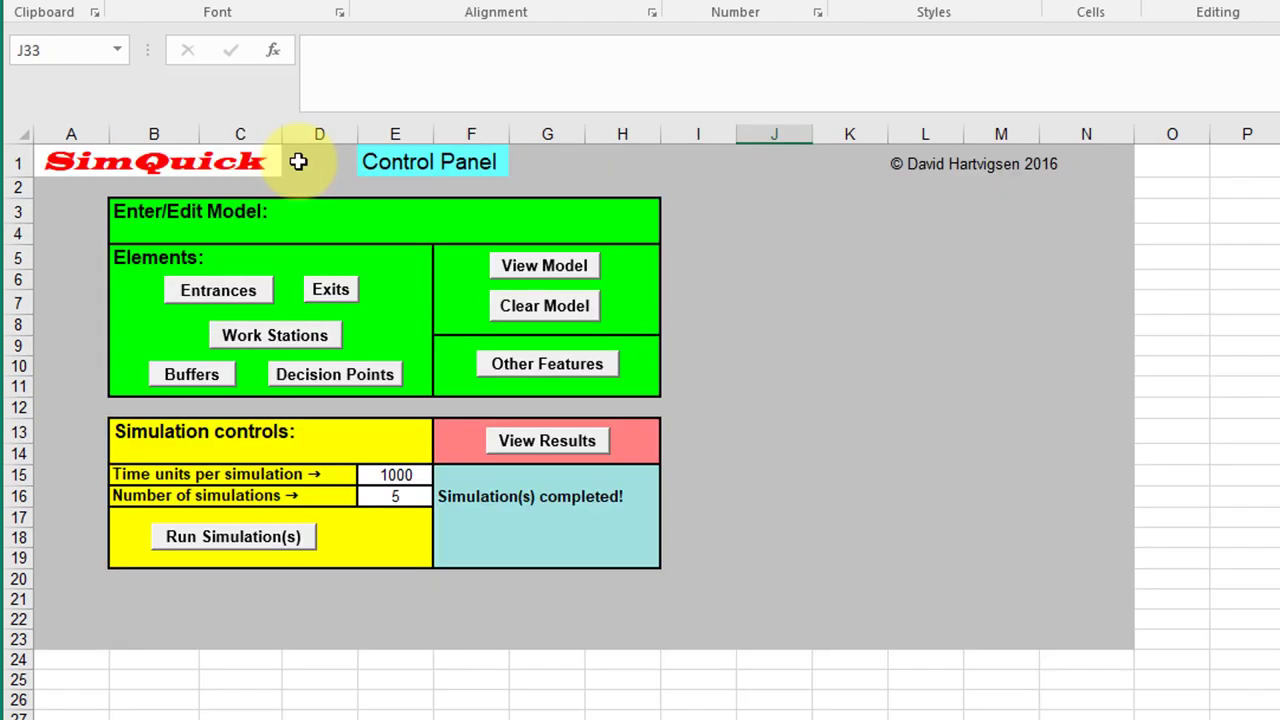
# Add a resource named Clerk with 1 available on the Resources sheet under Other Features, and return to the Control Panel
pyautogui.click(540, 370)
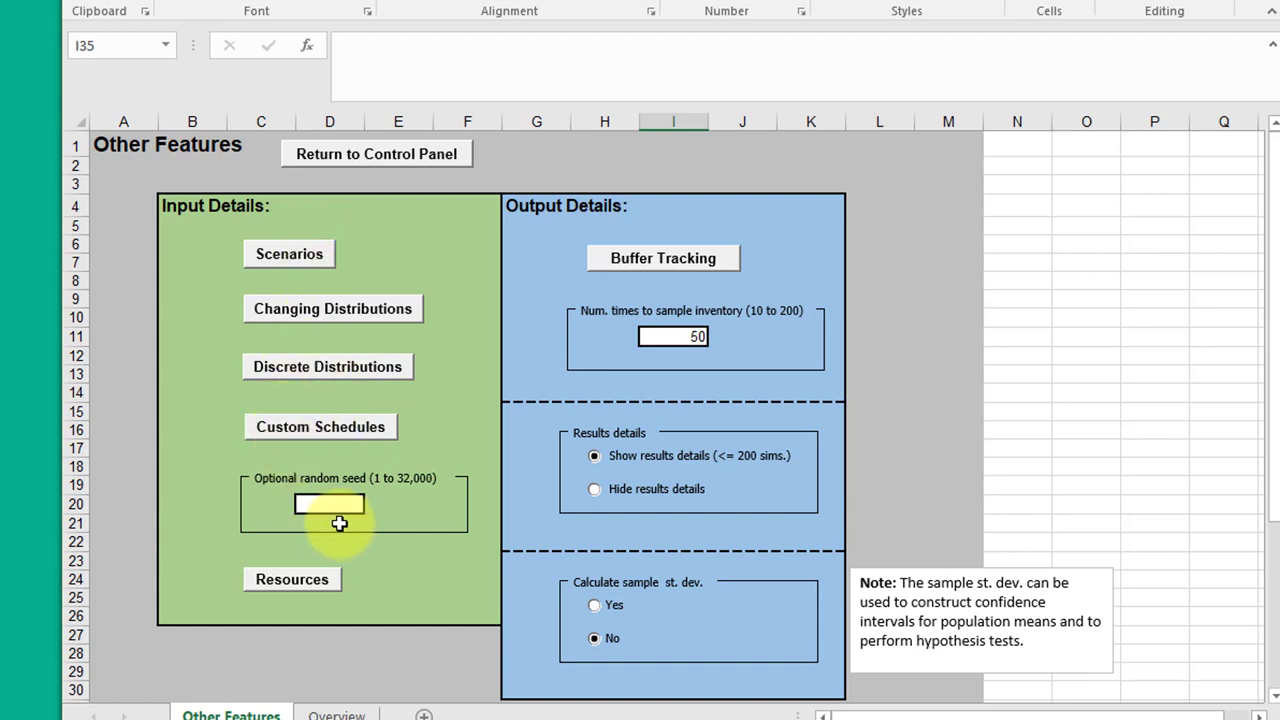
pyautogui.click(301, 593)
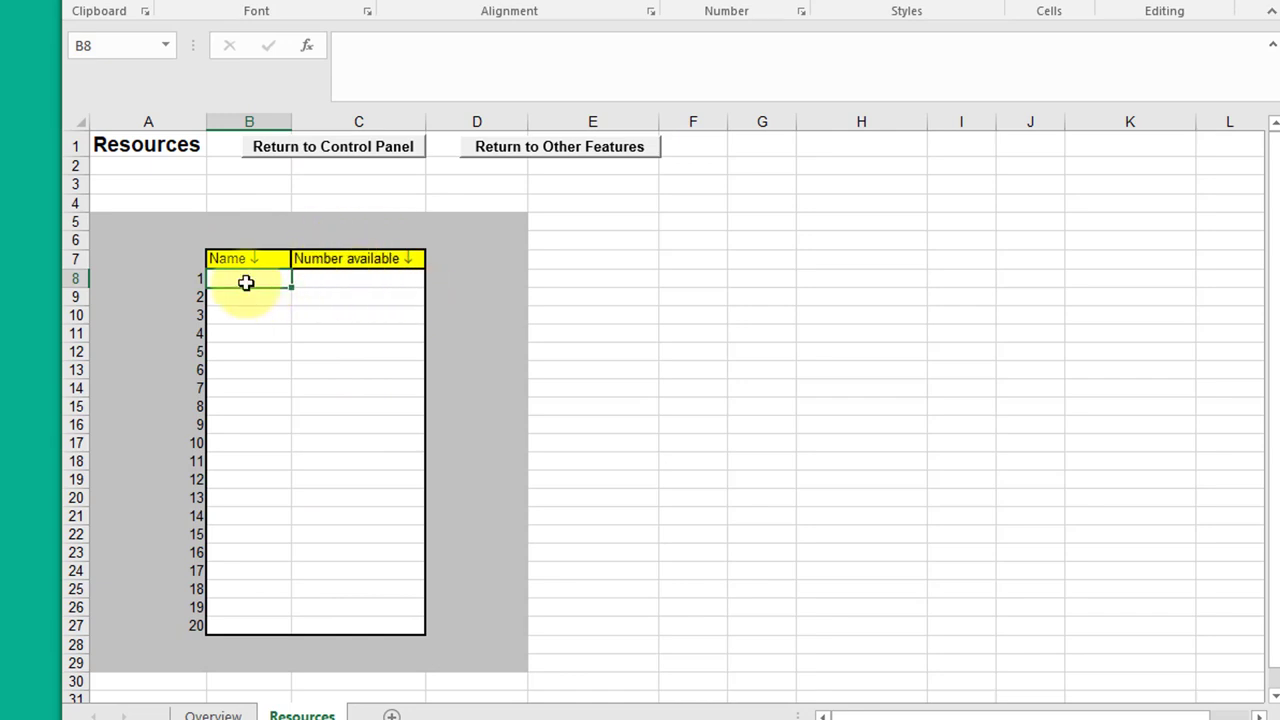
pyautogui.write('Clerk')
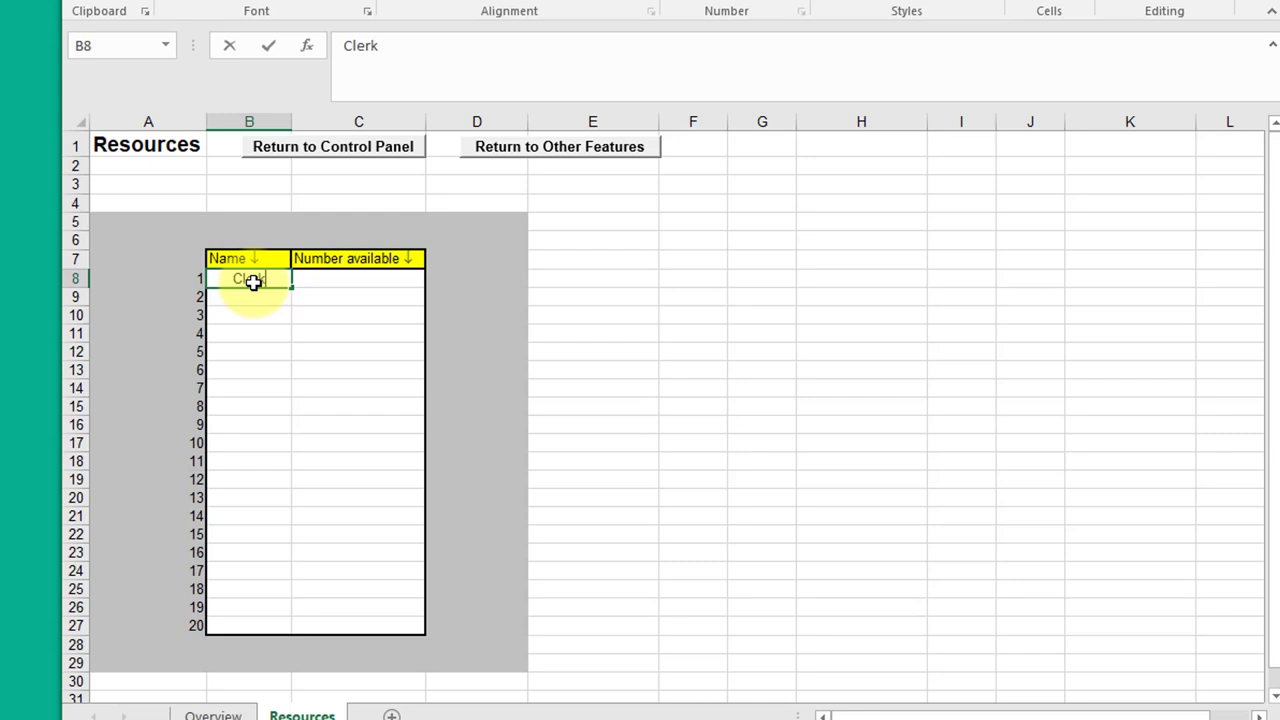
pyautogui.click(358, 280)
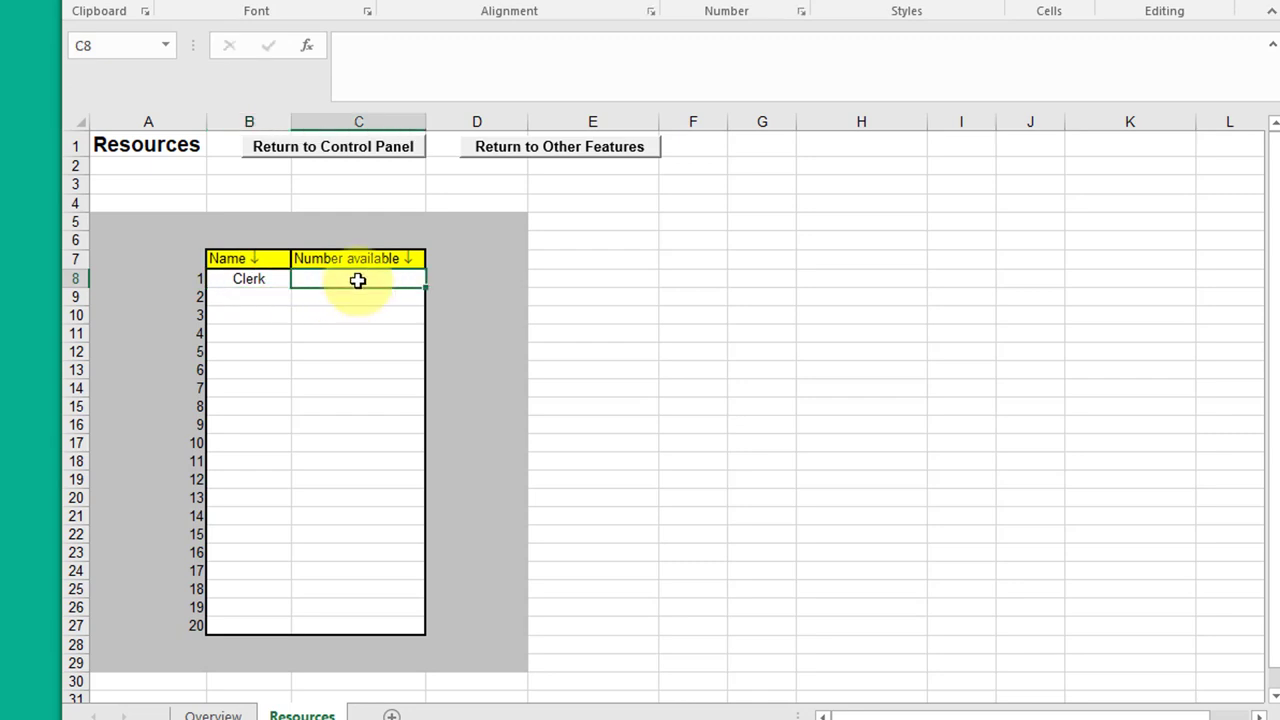
pyautogui.write('1')
pyautogui.click(486, 448)
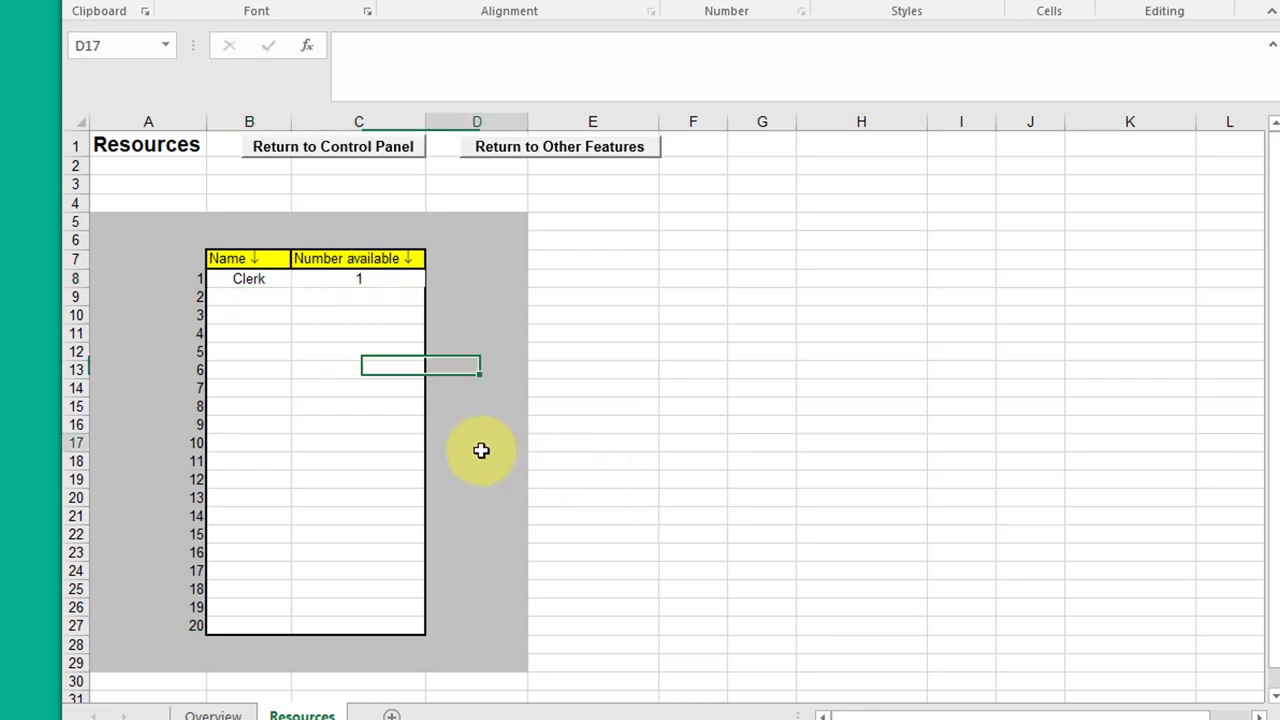
pyautogui.click(320, 152)
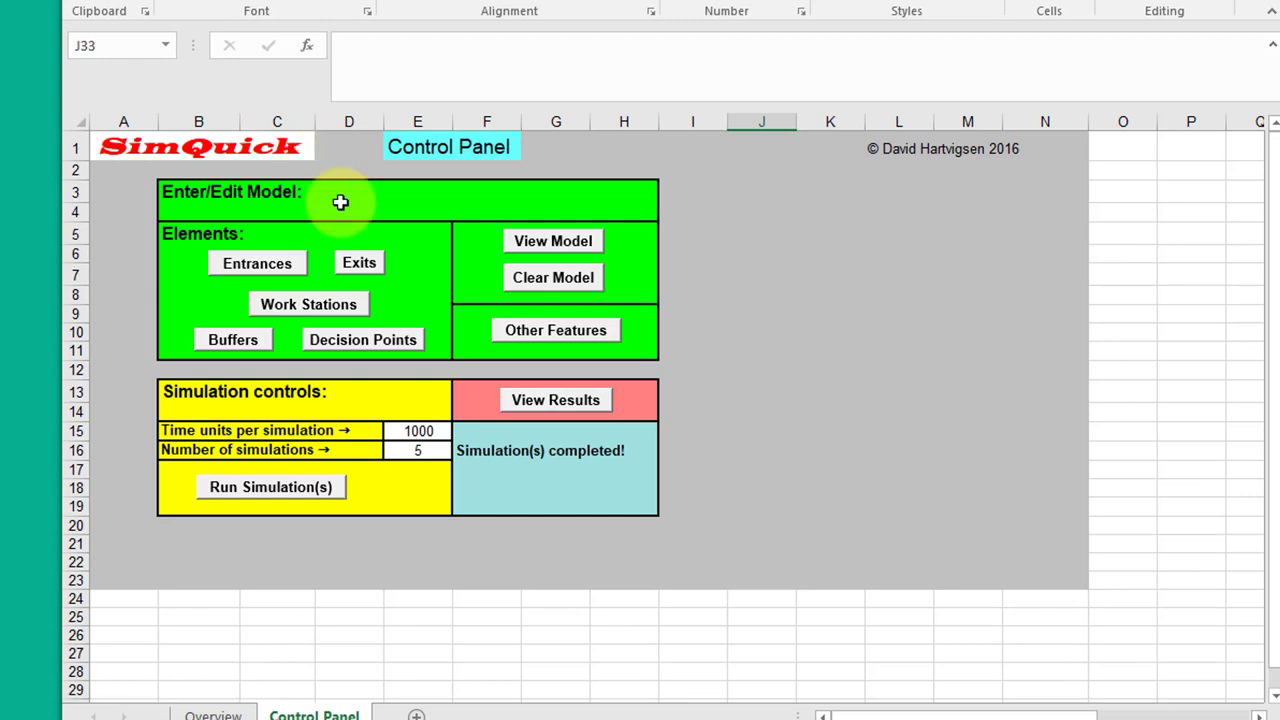
# Assign the Clerk resource with 1 unit needed to the One paper work station
pyautogui.click(314, 303)
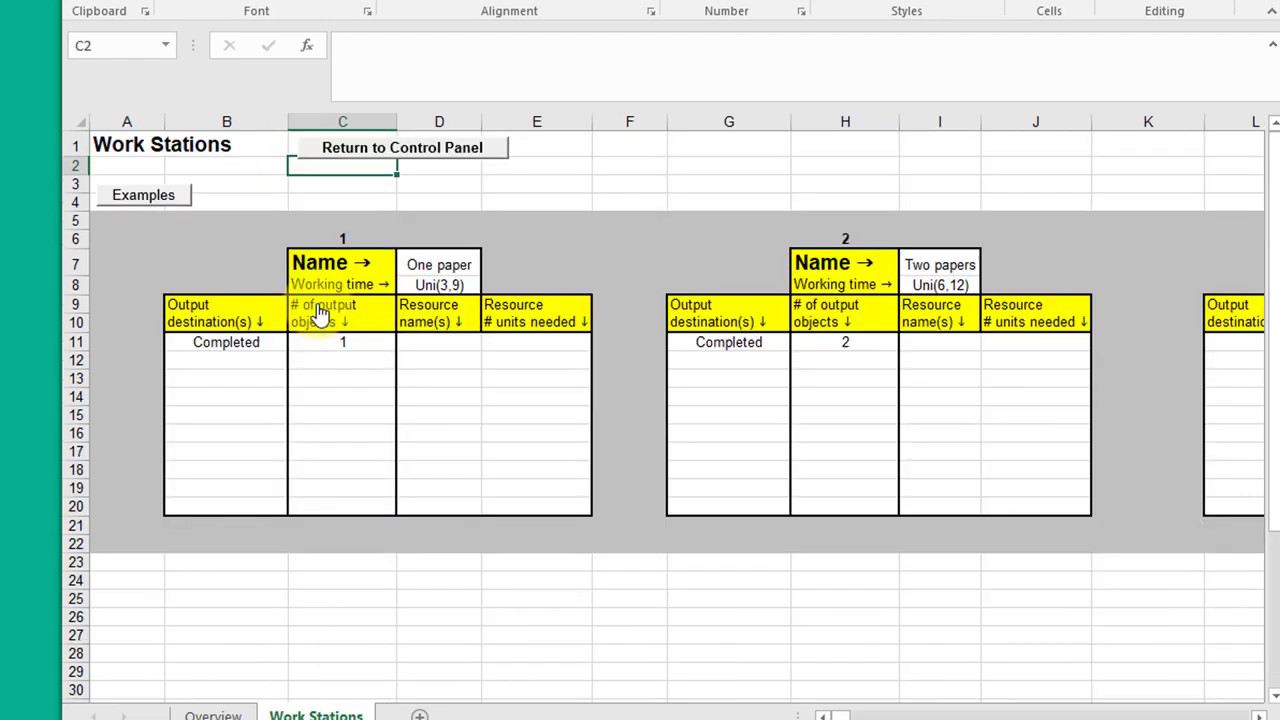
pyautogui.click(465, 343)
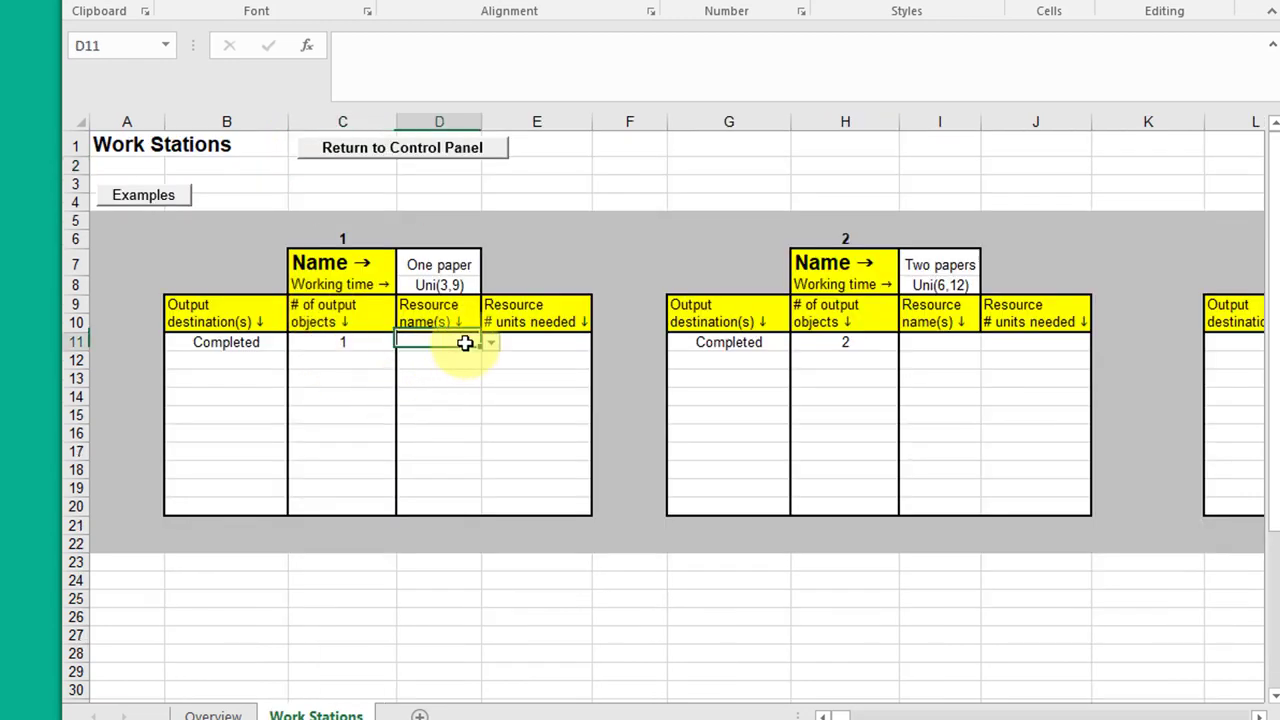
pyautogui.click(491, 343)
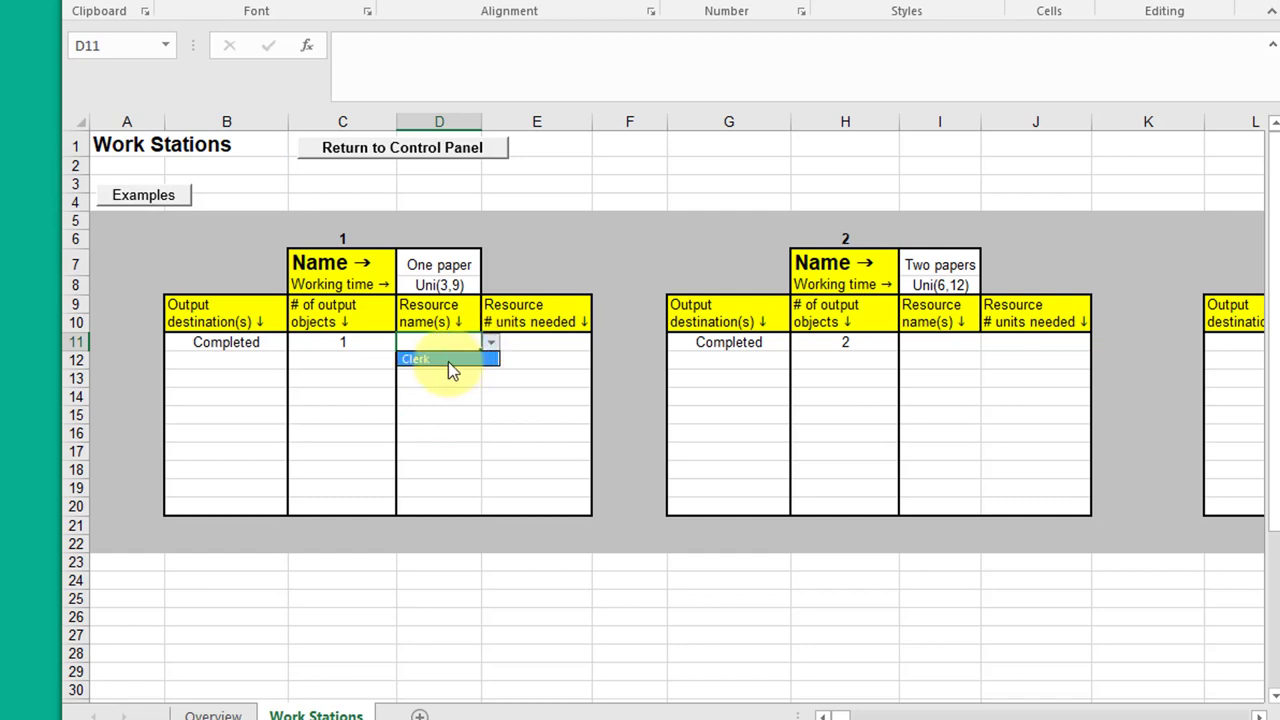
pyautogui.click(448, 360)
pyautogui.click(540, 342)
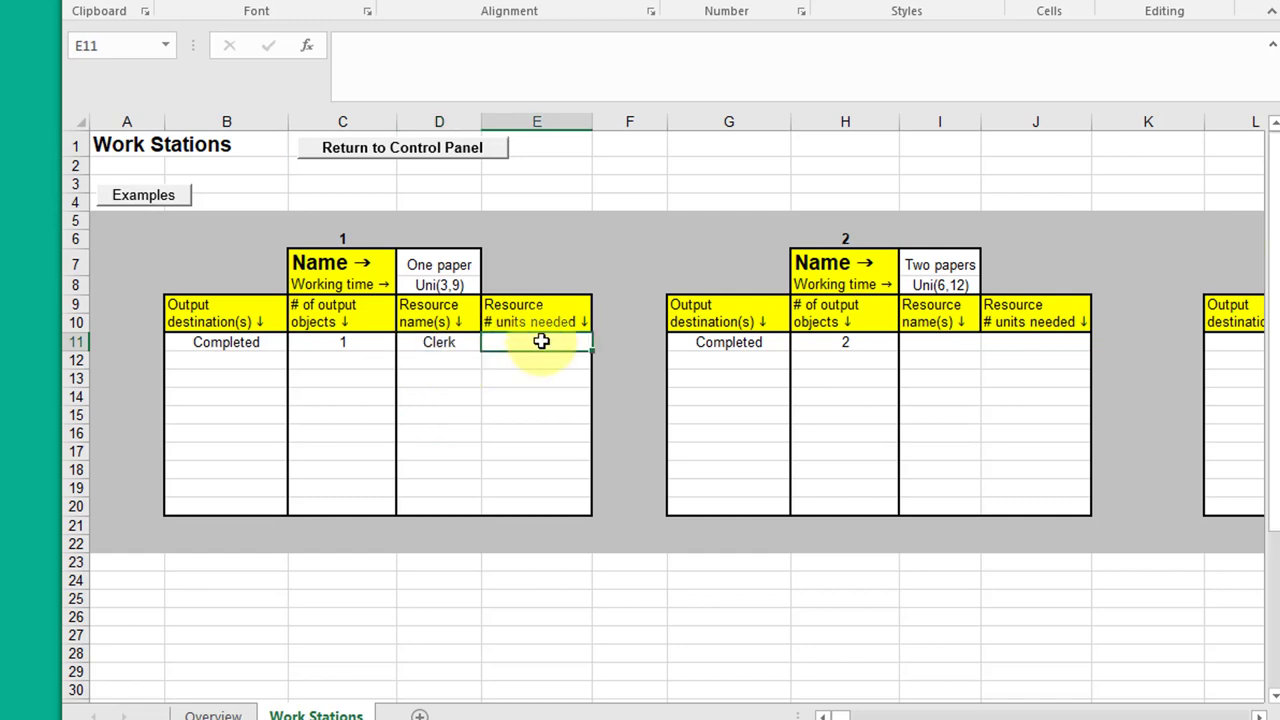
pyautogui.write('1')
pyautogui.click(622, 470)
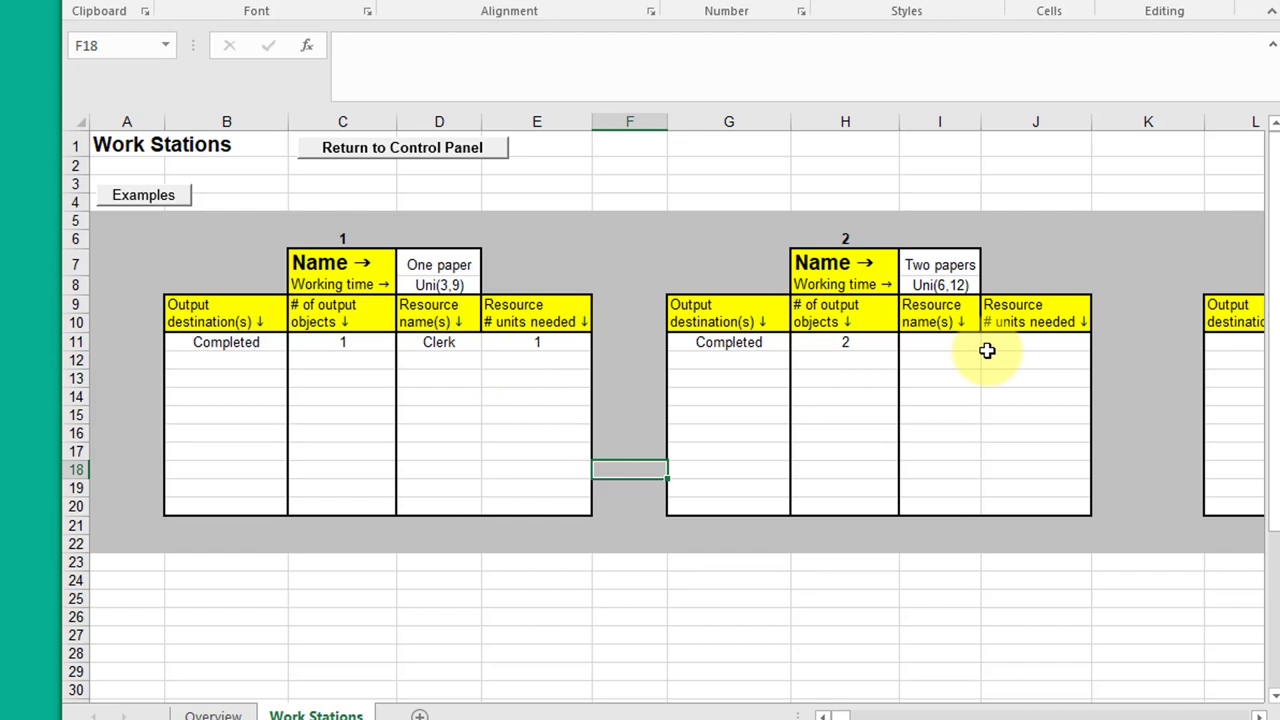
# Assign the Clerk resource with 1 unit needed to the Two papers work station, and return to the Control Panel
pyautogui.click(962, 322)
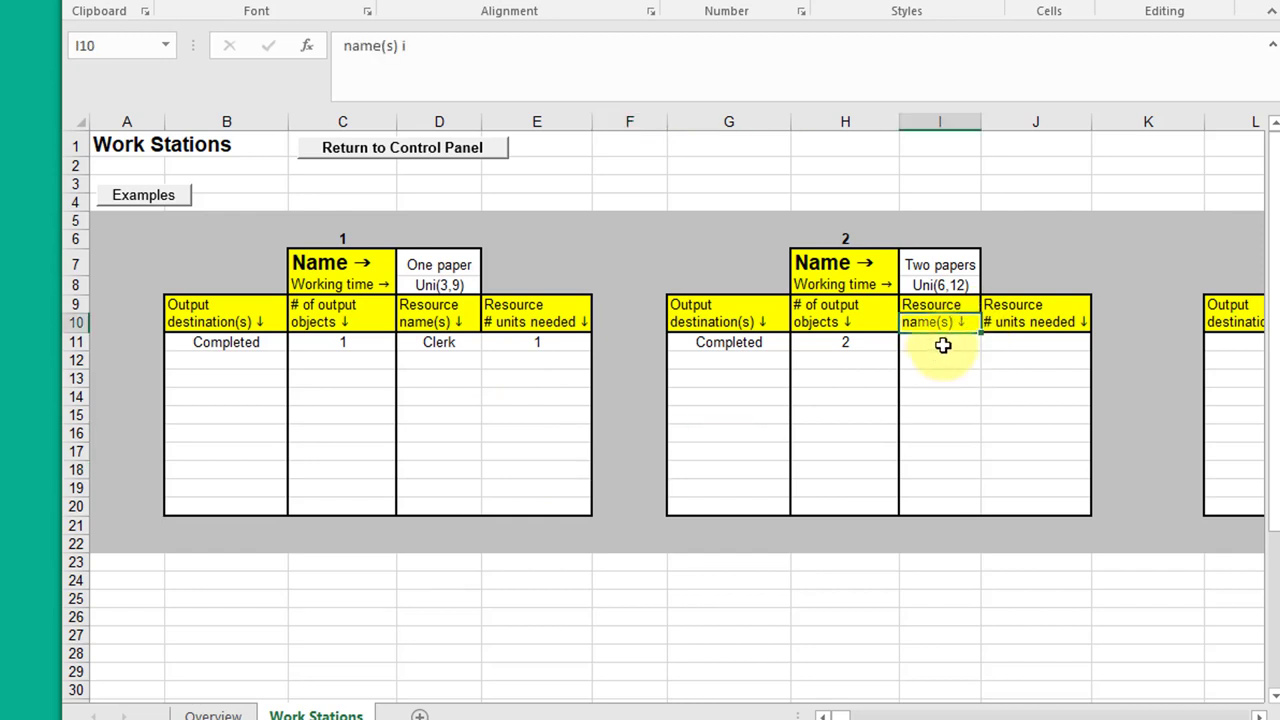
pyautogui.click(942, 345)
pyautogui.click(990, 343)
pyautogui.click(967, 360)
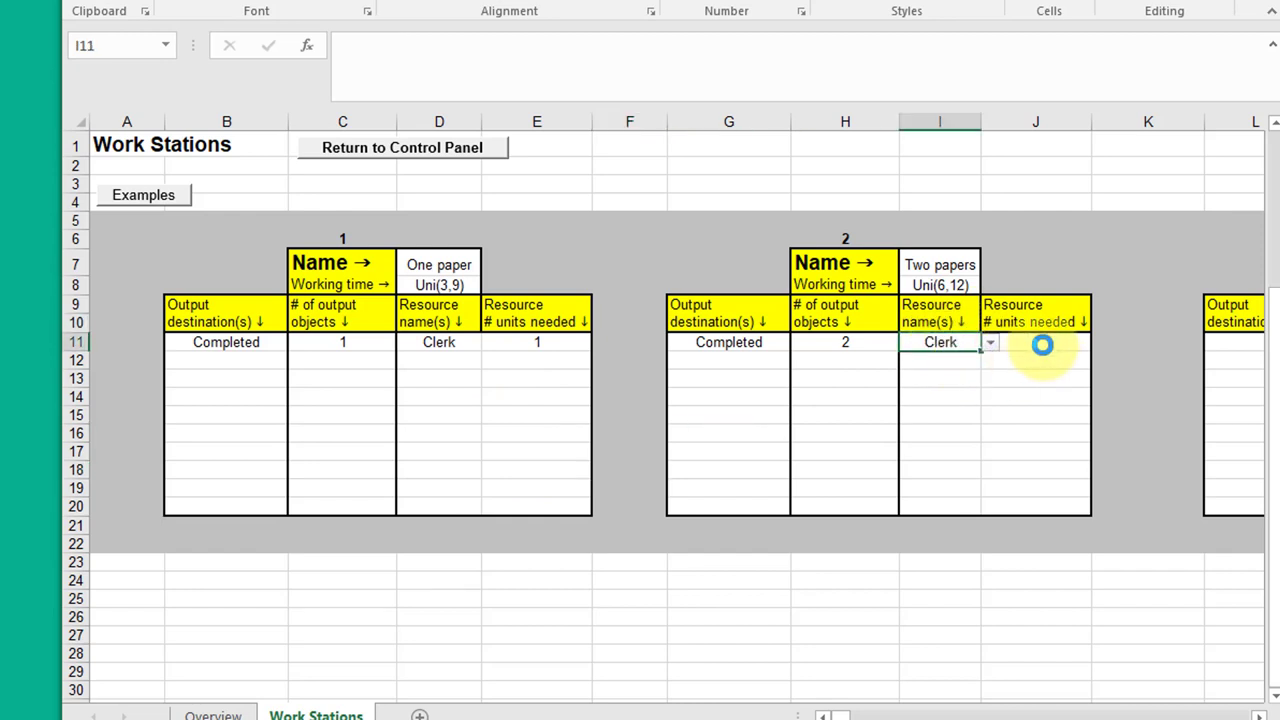
pyautogui.click(1040, 344)
pyautogui.write('1')
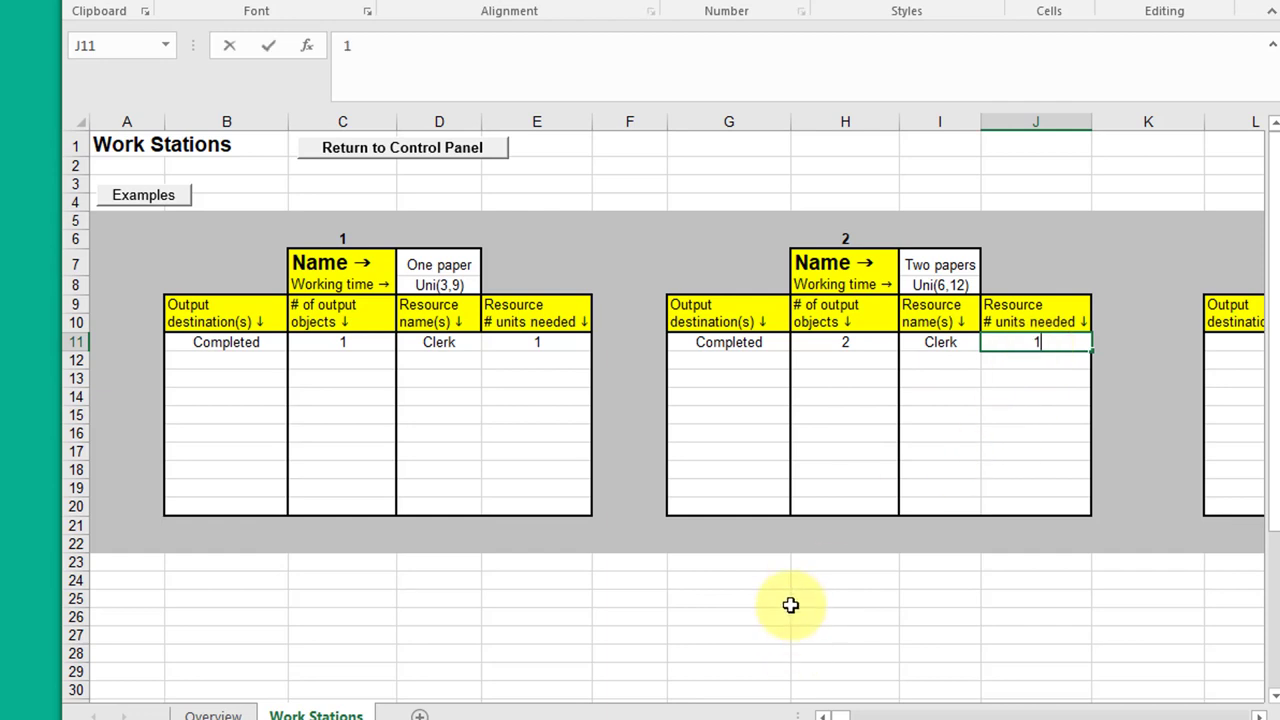
pyautogui.click(729, 605)
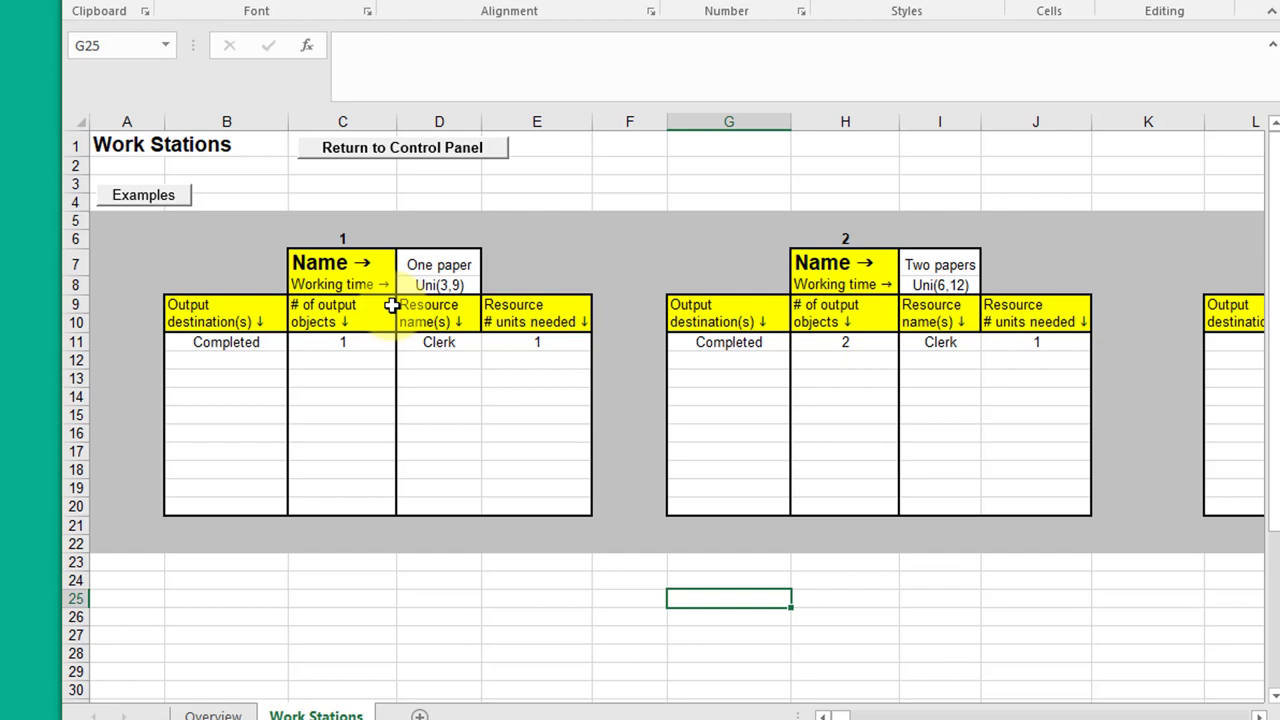
pyautogui.click(430, 166)
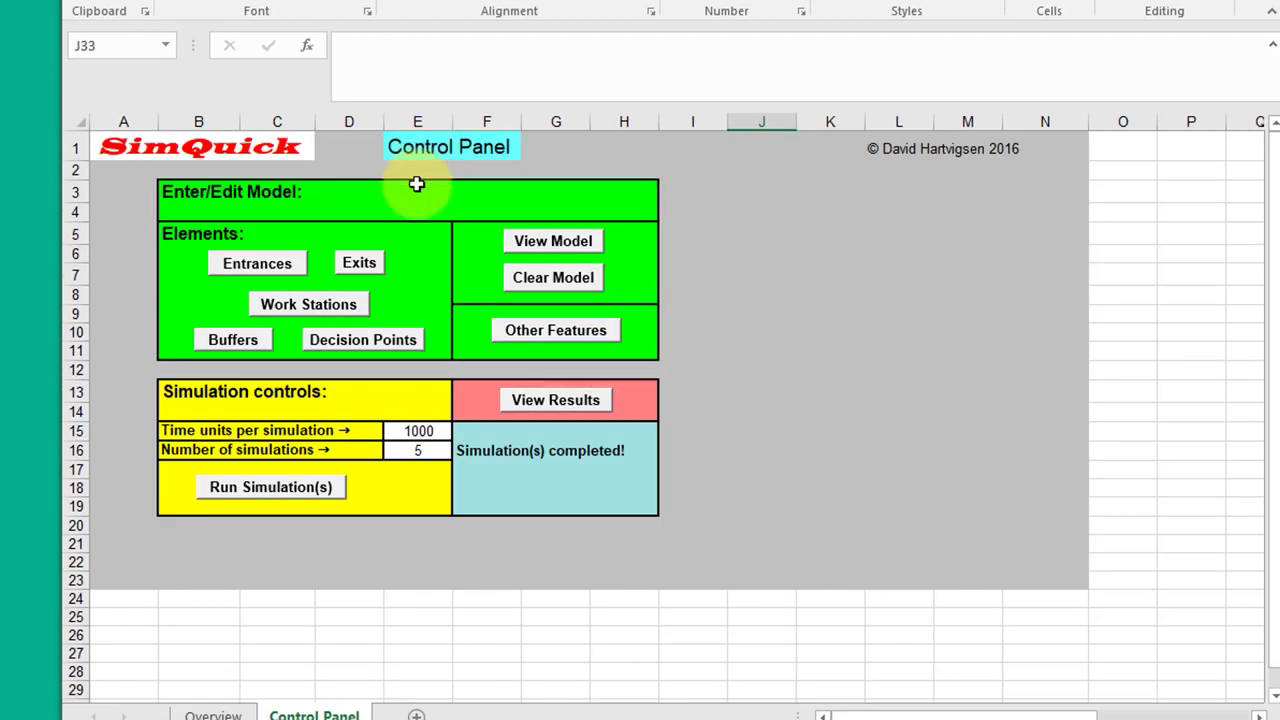
# Open the Decision Points sheet and examine the output destination choices for the Checkout decision point, keeping One paper
pyautogui.click(366, 345)
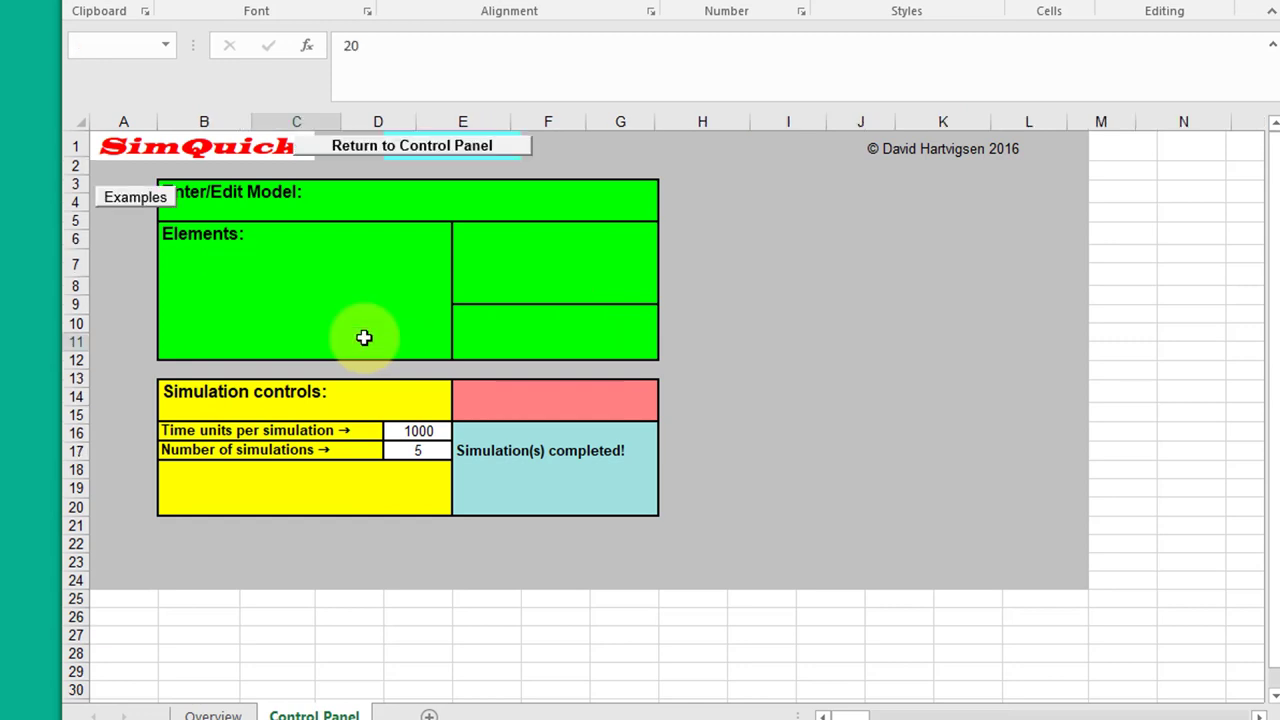
pyautogui.click(372, 381)
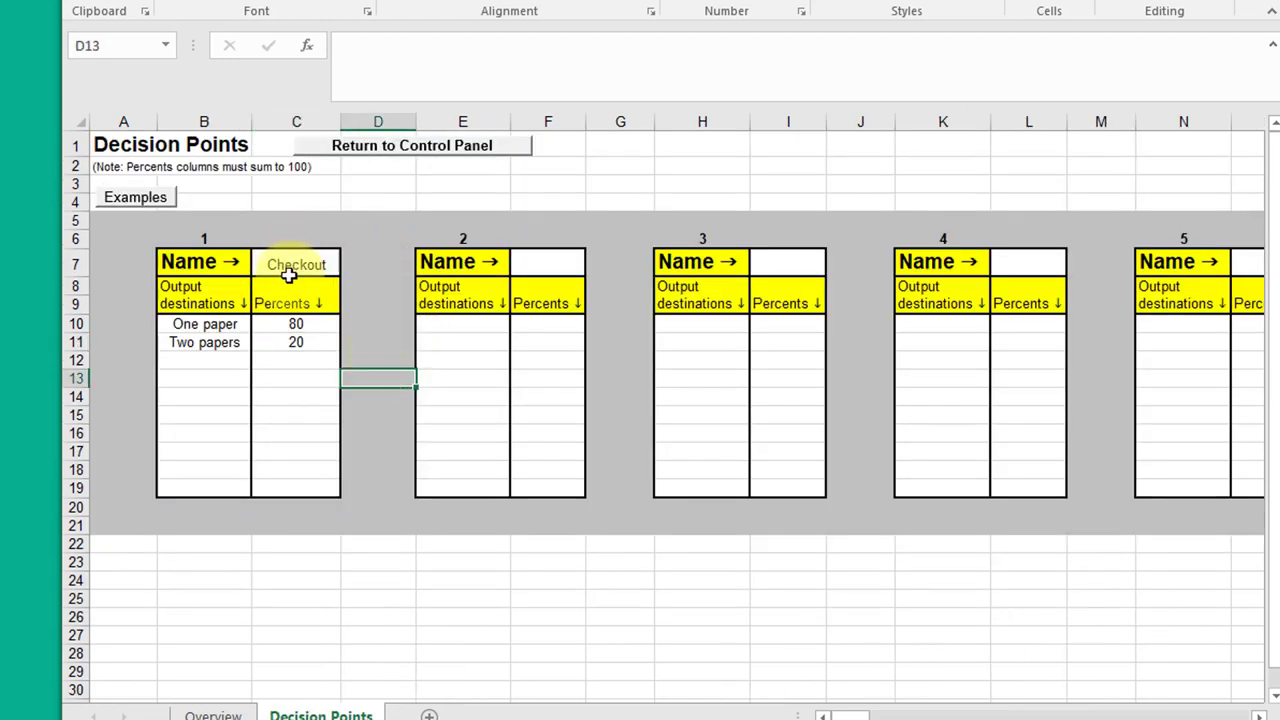
pyautogui.click(221, 326)
pyautogui.click(262, 326)
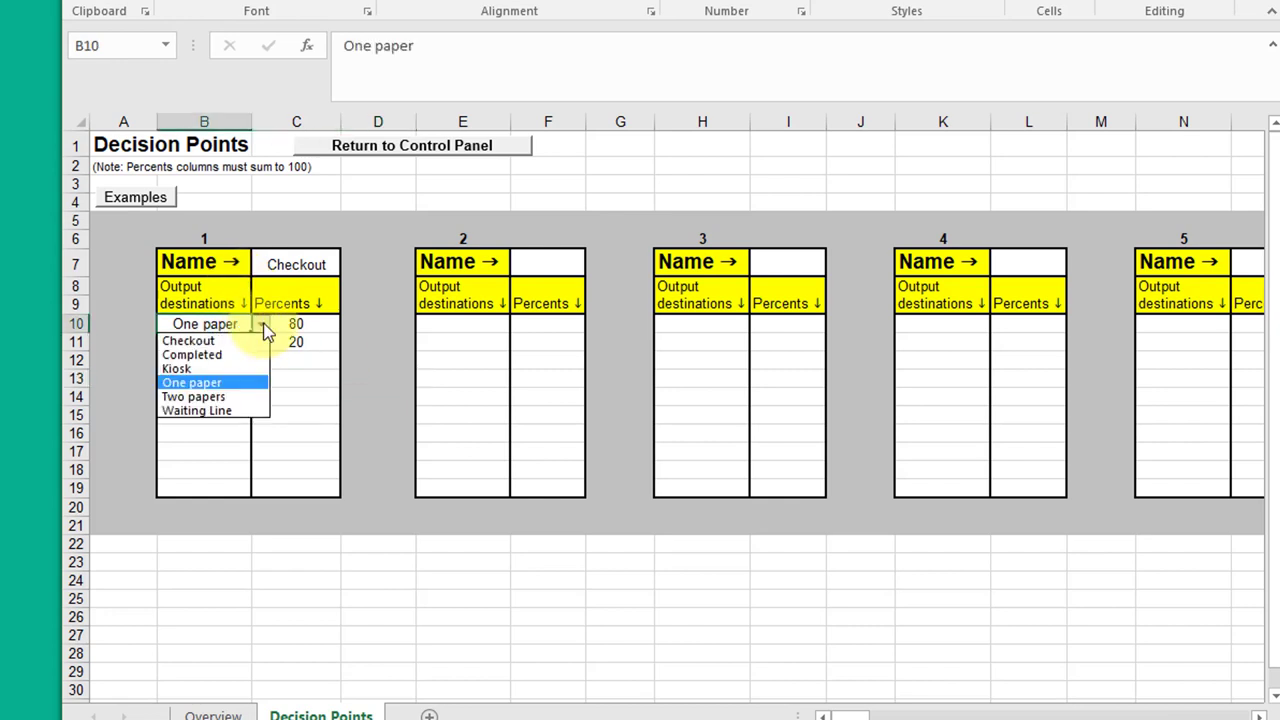
pyautogui.click(230, 385)
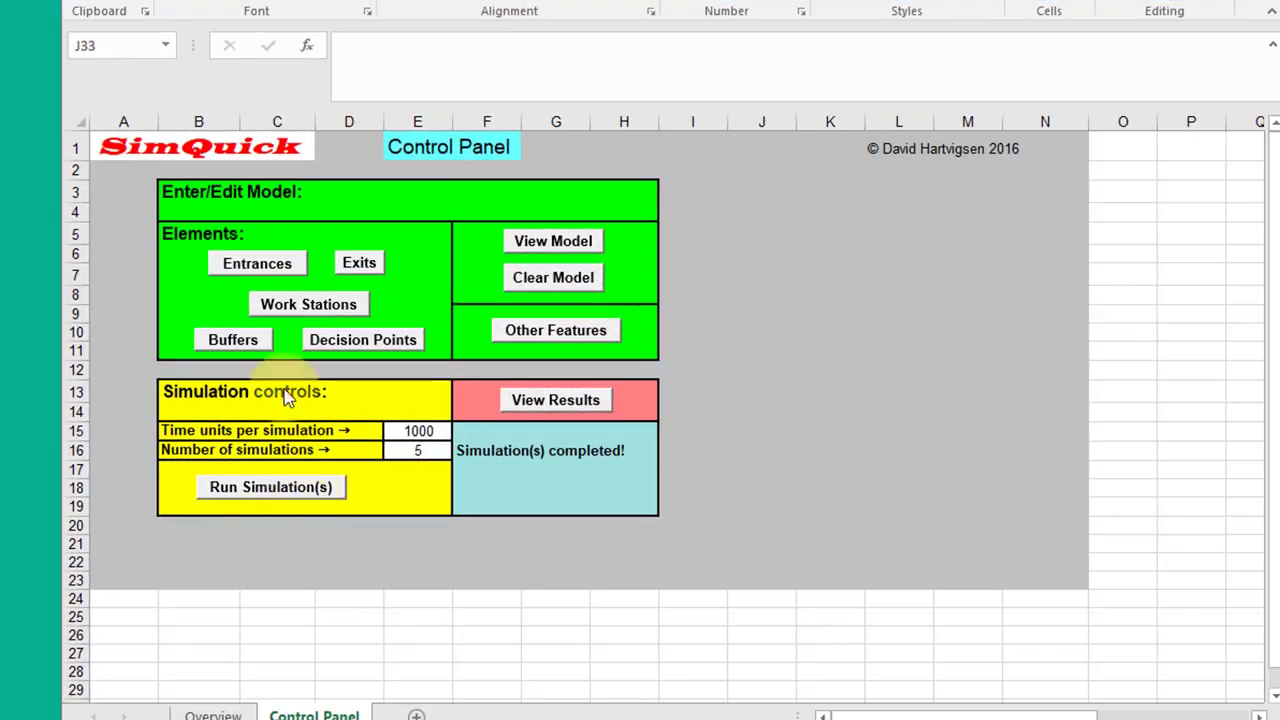
pyautogui.click(232, 339)
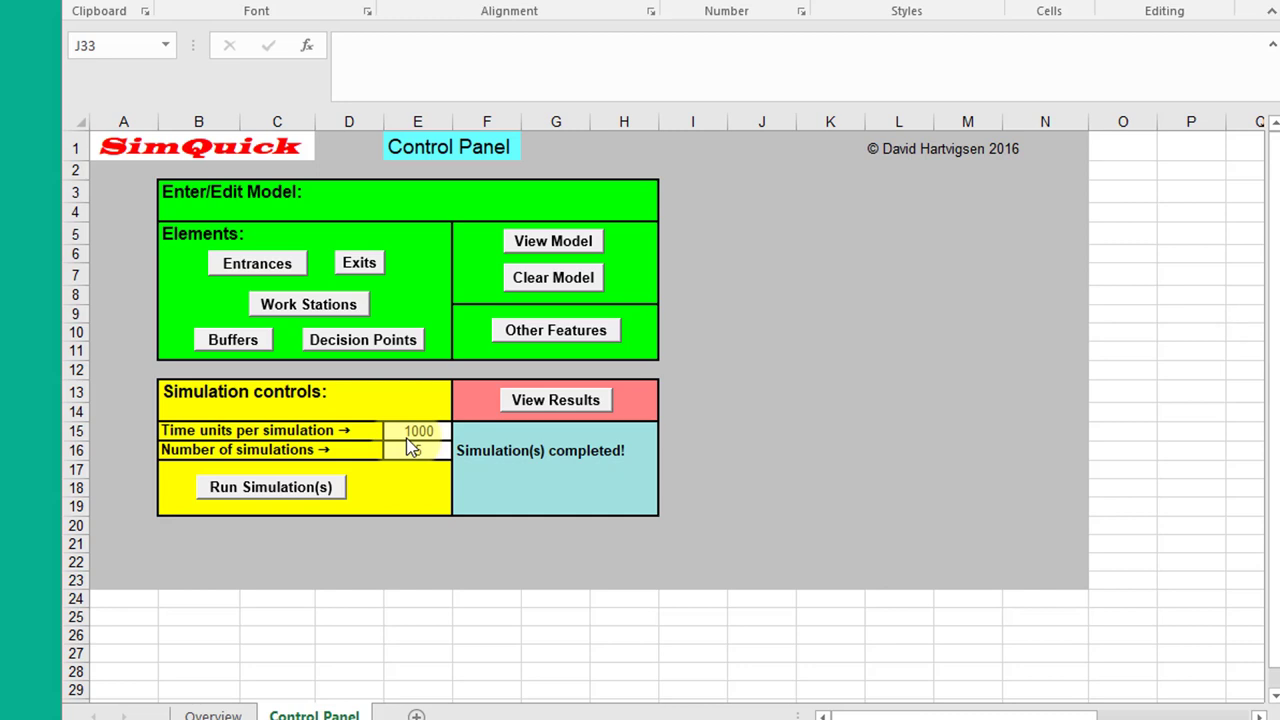
pyautogui.click(412, 450)
pyautogui.write('5')
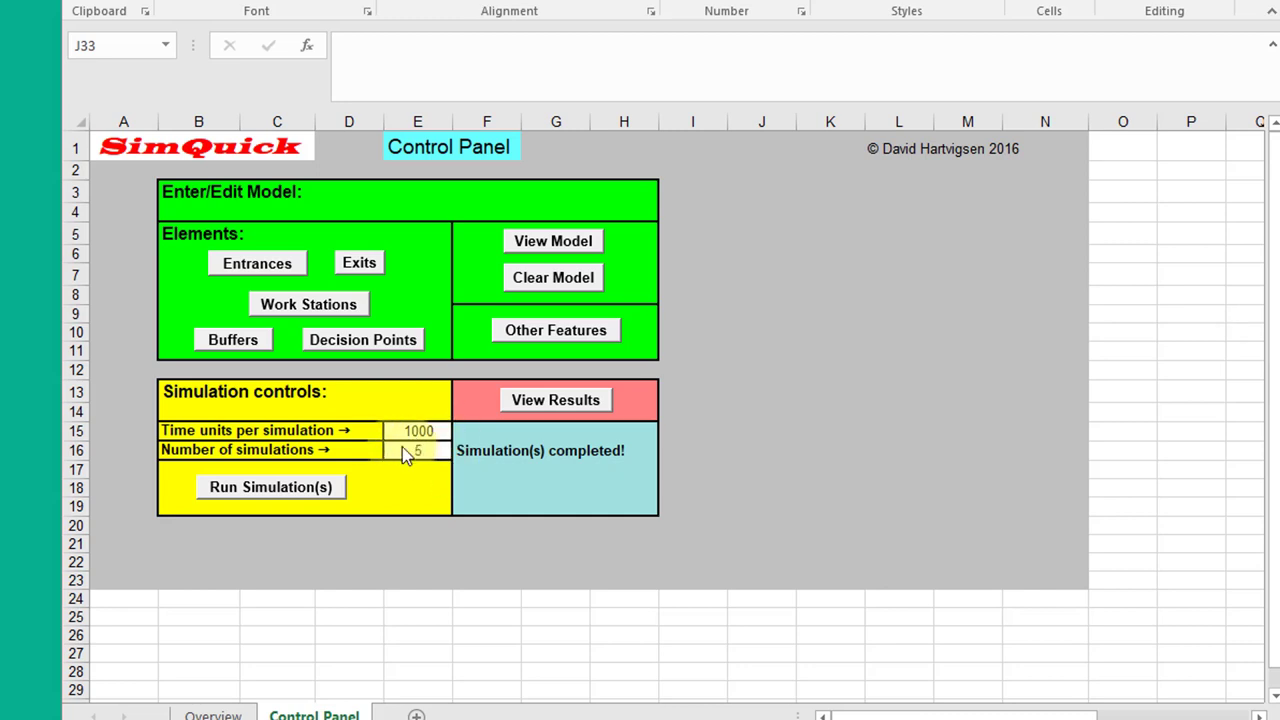